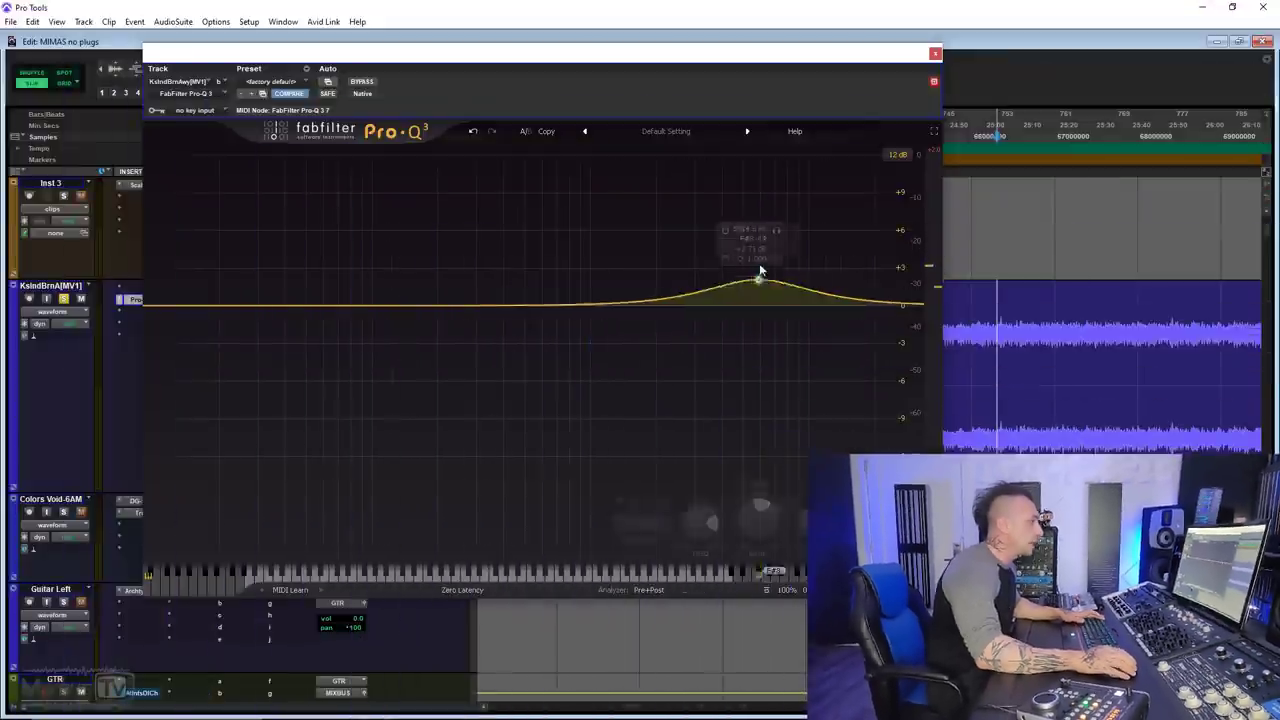
Move the EQ band into the low frequencies as a narrow boost of about 12 dB and audition it
scroll(763, 262, "up", 4)
left_click_drag(760, 270, 395, 157)
scroll(771, 188, "up", 3)
key("space")
key("space")
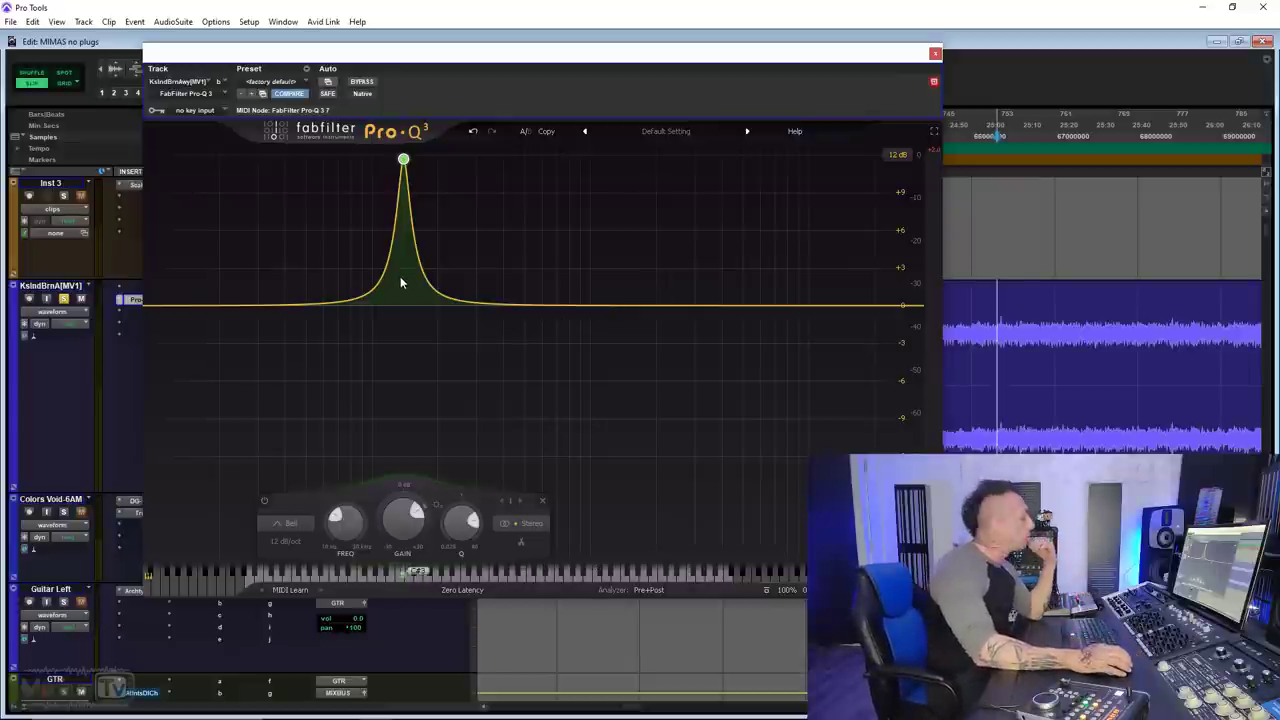
Move the EQ band to about 3772 Hz with about 2.4 dB of boost and widen its Q to about 2.1
mouse_move(405, 166)
left_click_drag(404, 166, 716, 280)
scroll(489, 268, "down", 4)
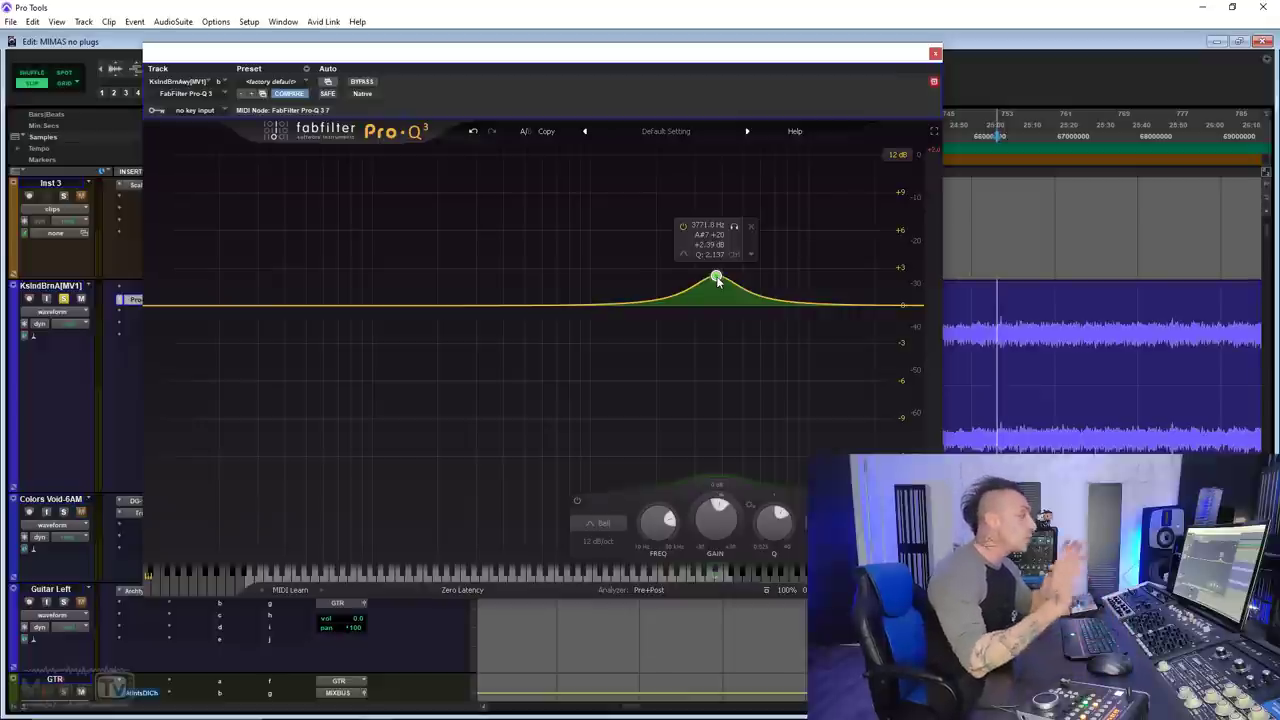
left_click_drag(716, 280, 718, 281)
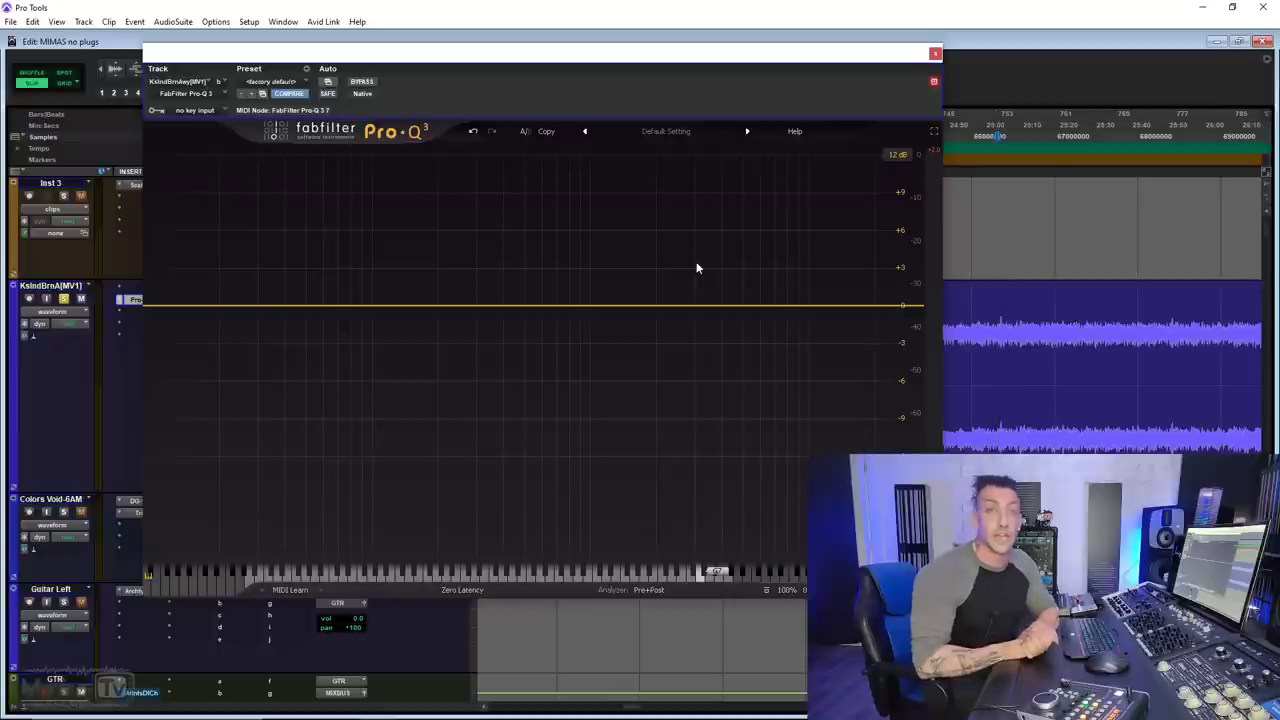
During playback, add a narrow cut of about 5 dB near 59 Hz and a second narrow cut in the upper mids
key("space")
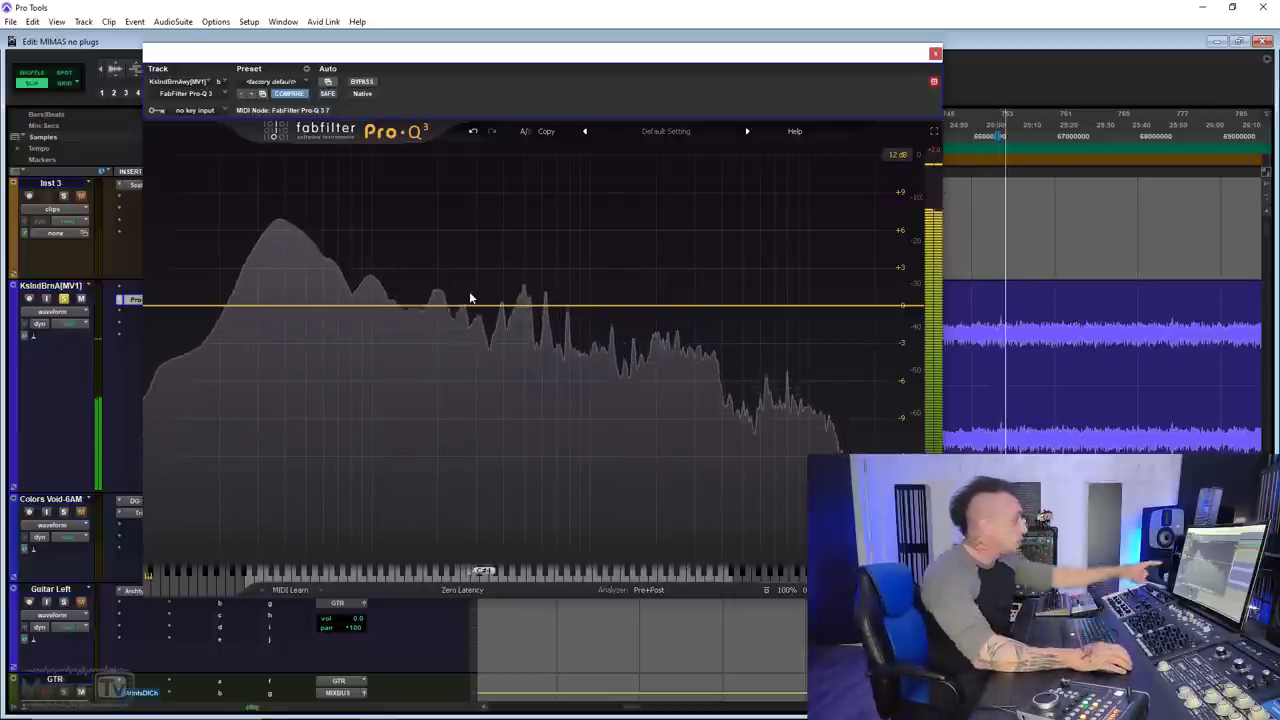
left_click_drag(309, 306, 316, 378)
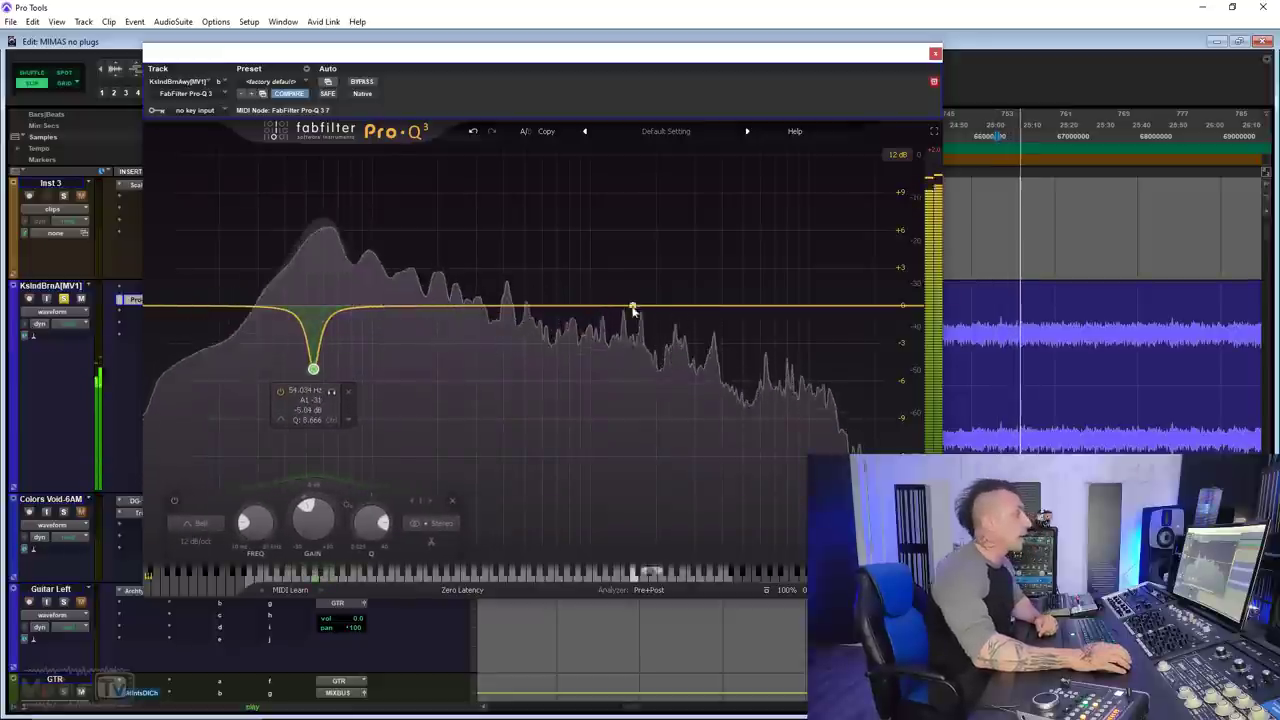
left_click_drag(621, 306, 617, 364)
scroll(635, 232, "up", 5)
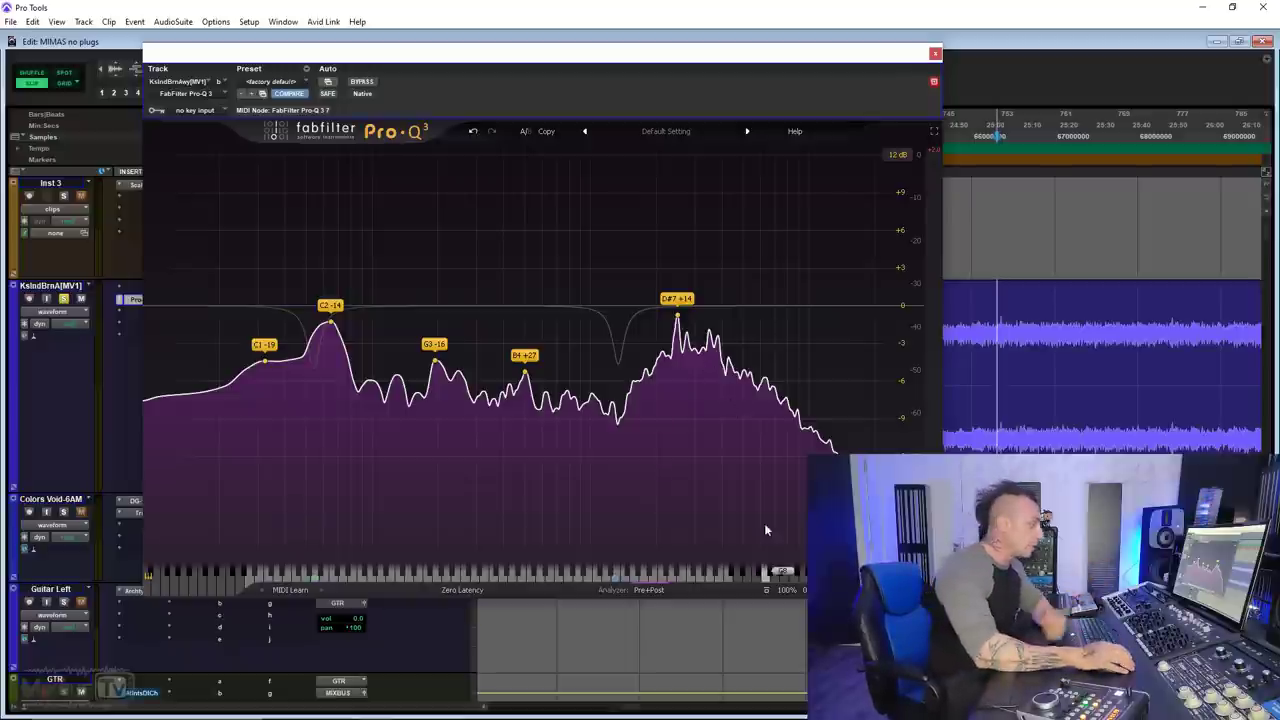
View the analyzer's range, resolution, speed and tilt settings, and delete both cut bands from the EQ curve
left_click(645, 590)
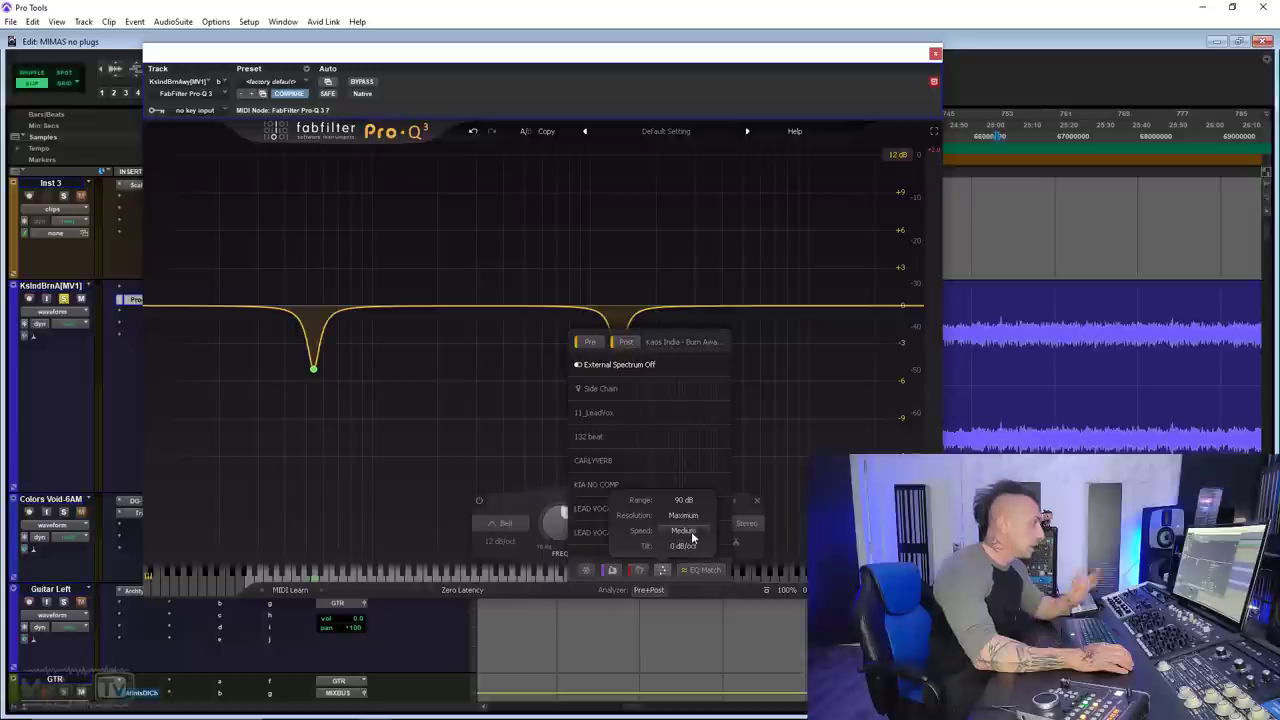
left_click(674, 286)
left_click_drag(242, 238, 720, 420)
key("Delete")
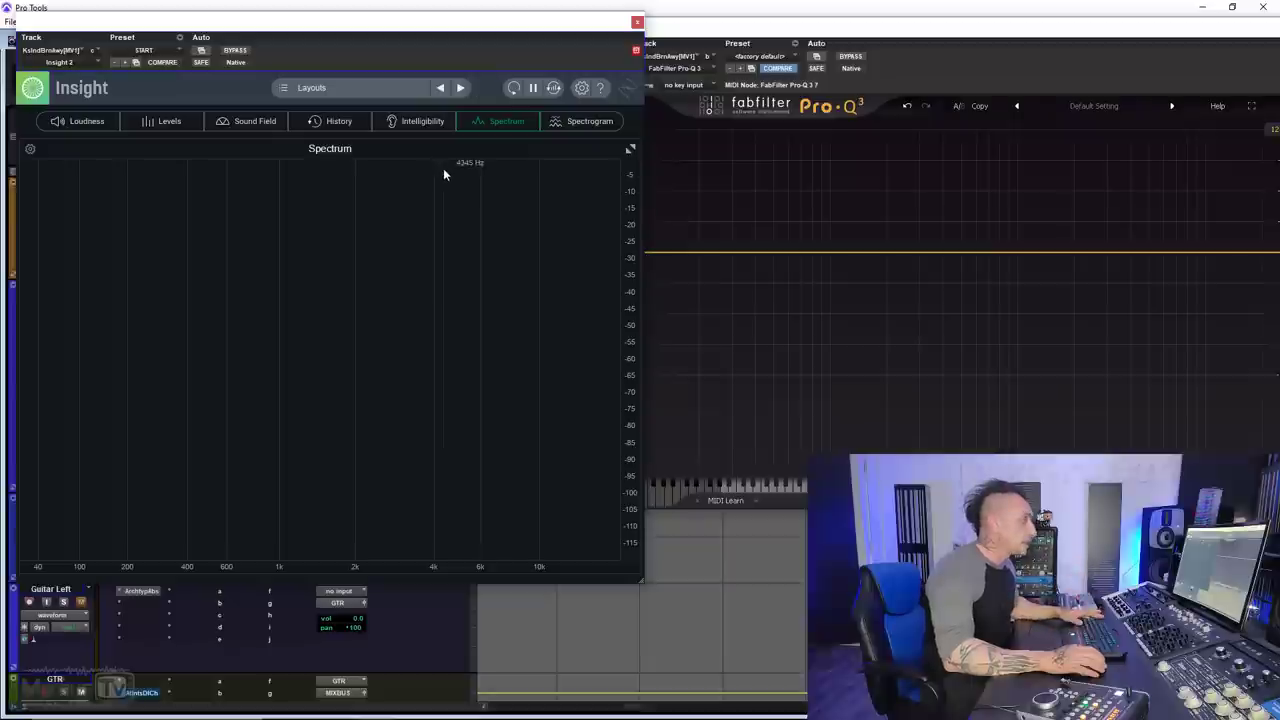
Play the track and compare Insight's Spectrum display with the Pro-Q 3 analyzer
key("space")
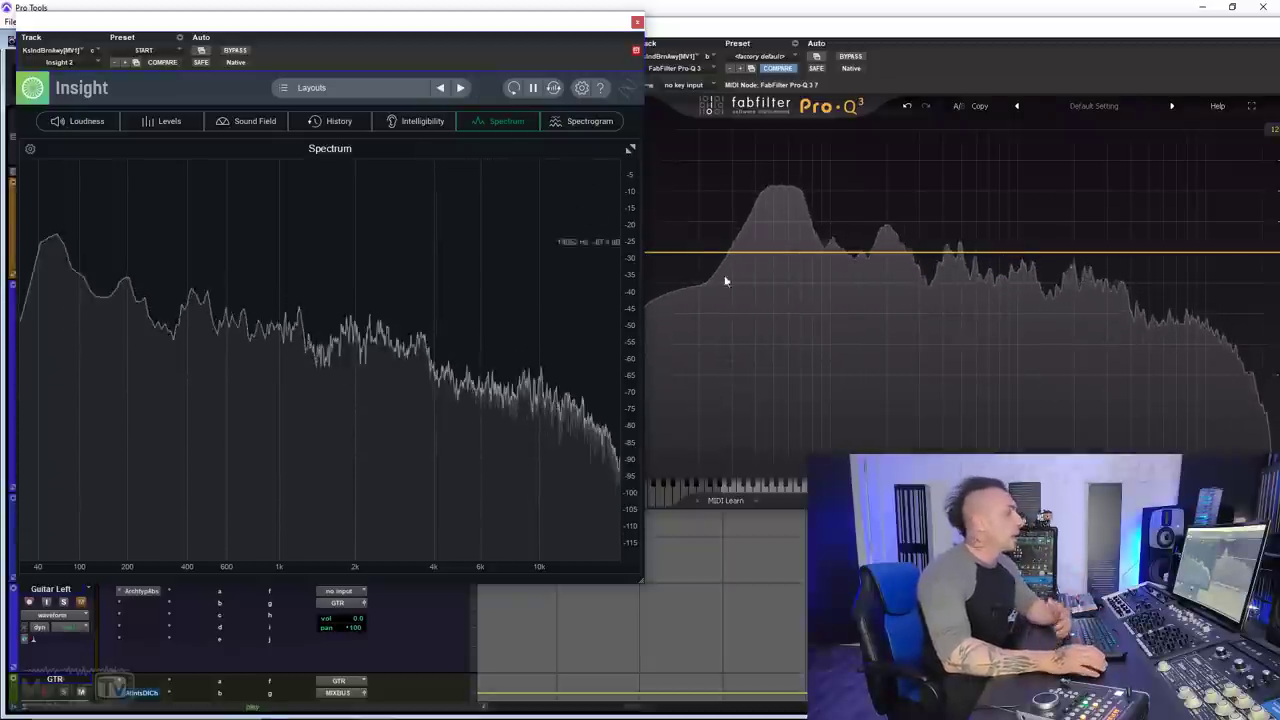
left_click(1076, 500)
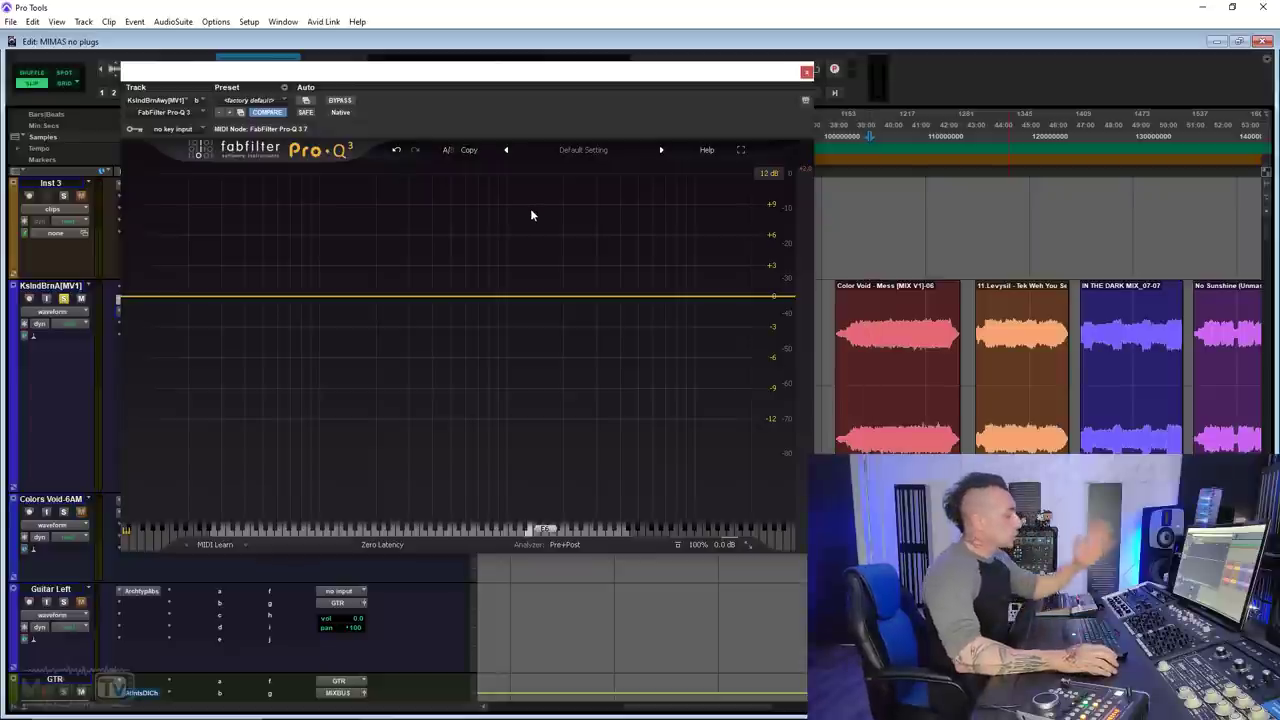
Play the new song section and add a bell band at about 88.5 Hz with 0 dB gain
key("space")
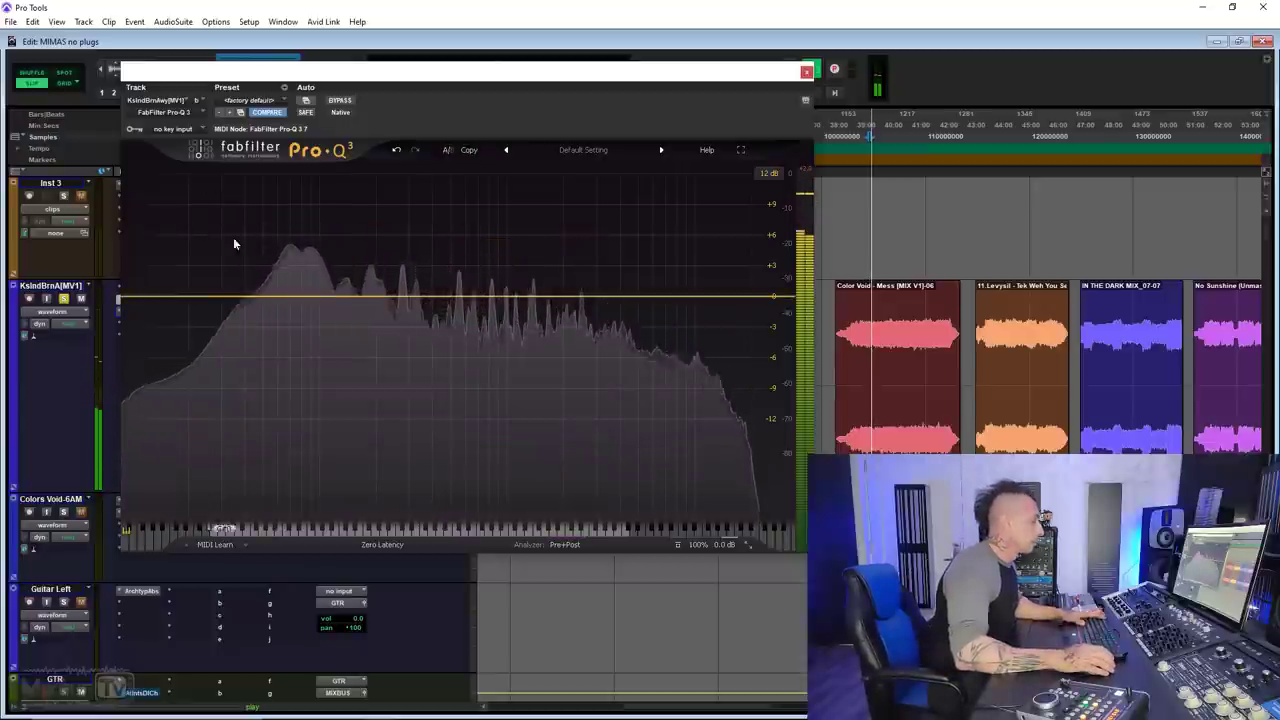
left_click_drag(303, 296, 260, 222)
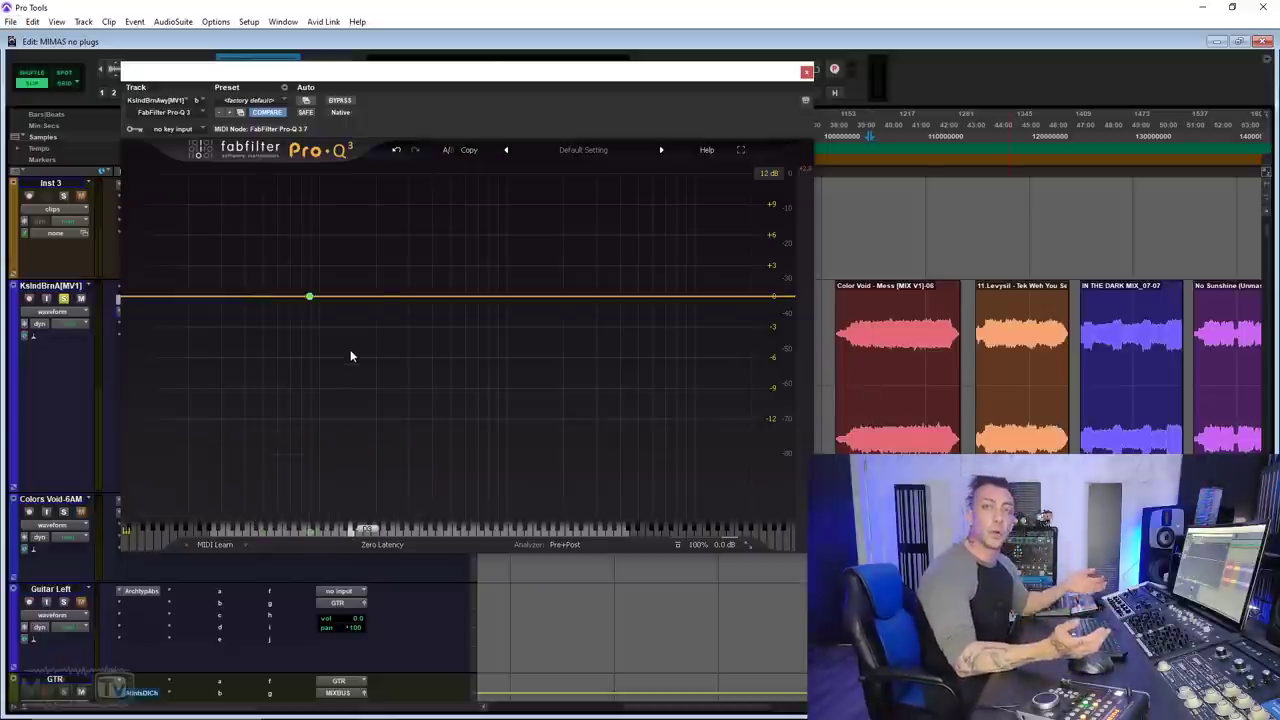
key("space")
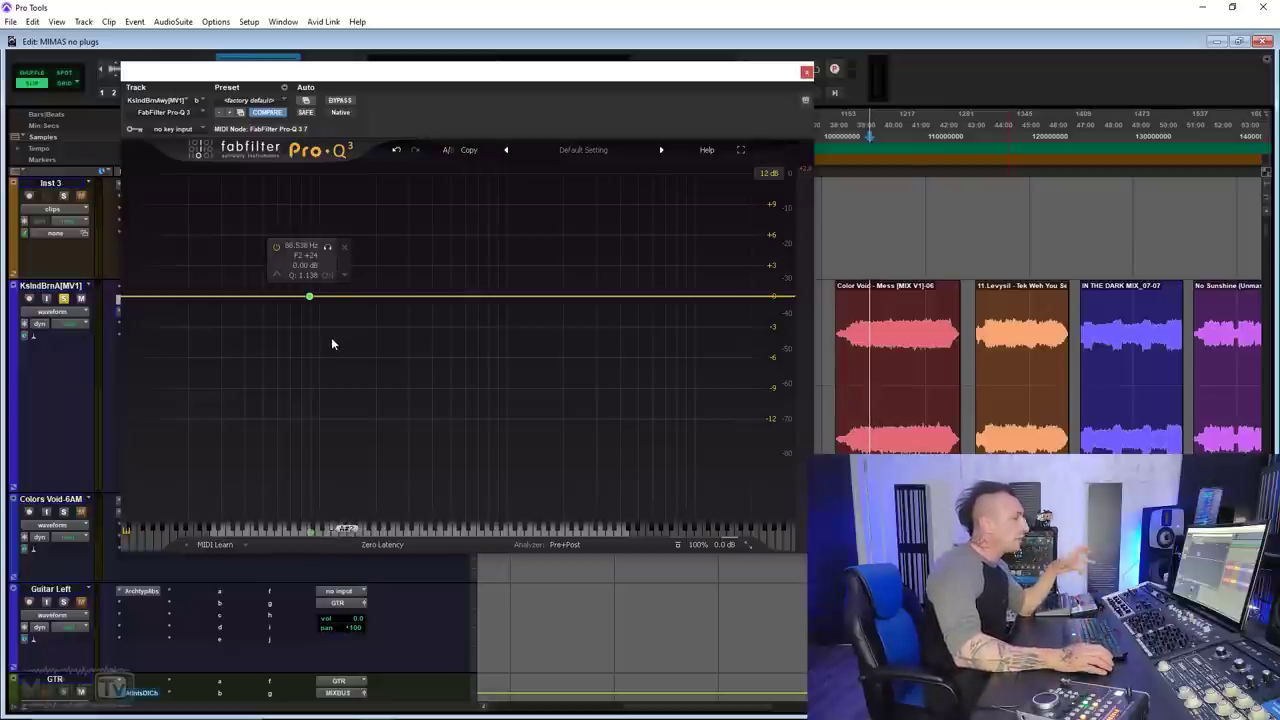
Shift the bell band to a lower frequency with a narrower Q and 5 dB of gain, and audition it
left_click(309, 297)
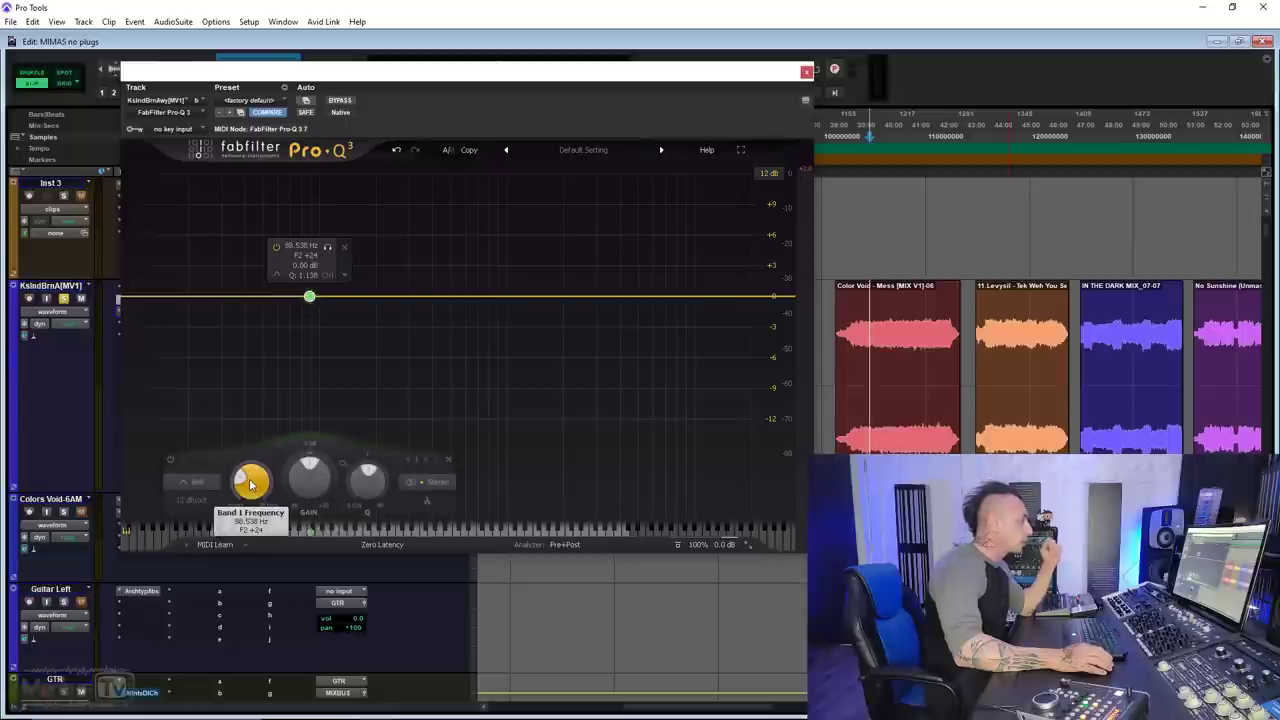
scroll(250, 482, "down", 3)
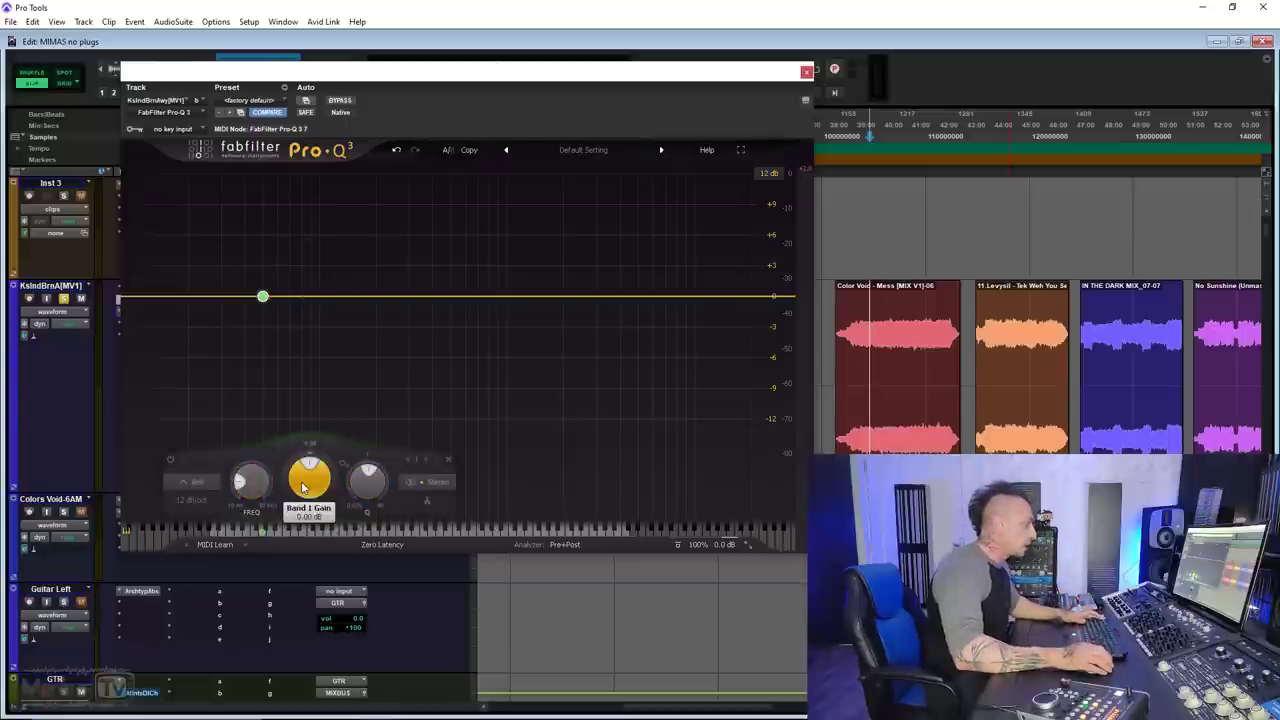
type("5")
key("Return")
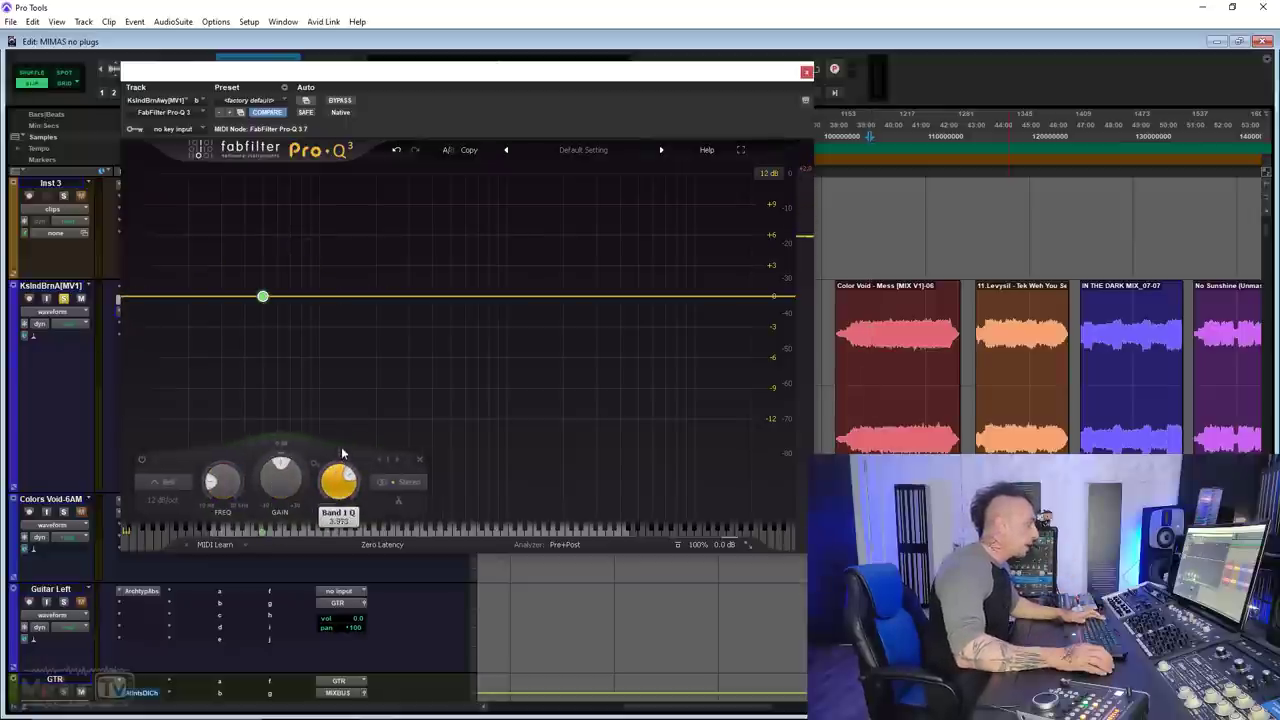
left_click_drag(295, 489, 295, 462)
key("space")
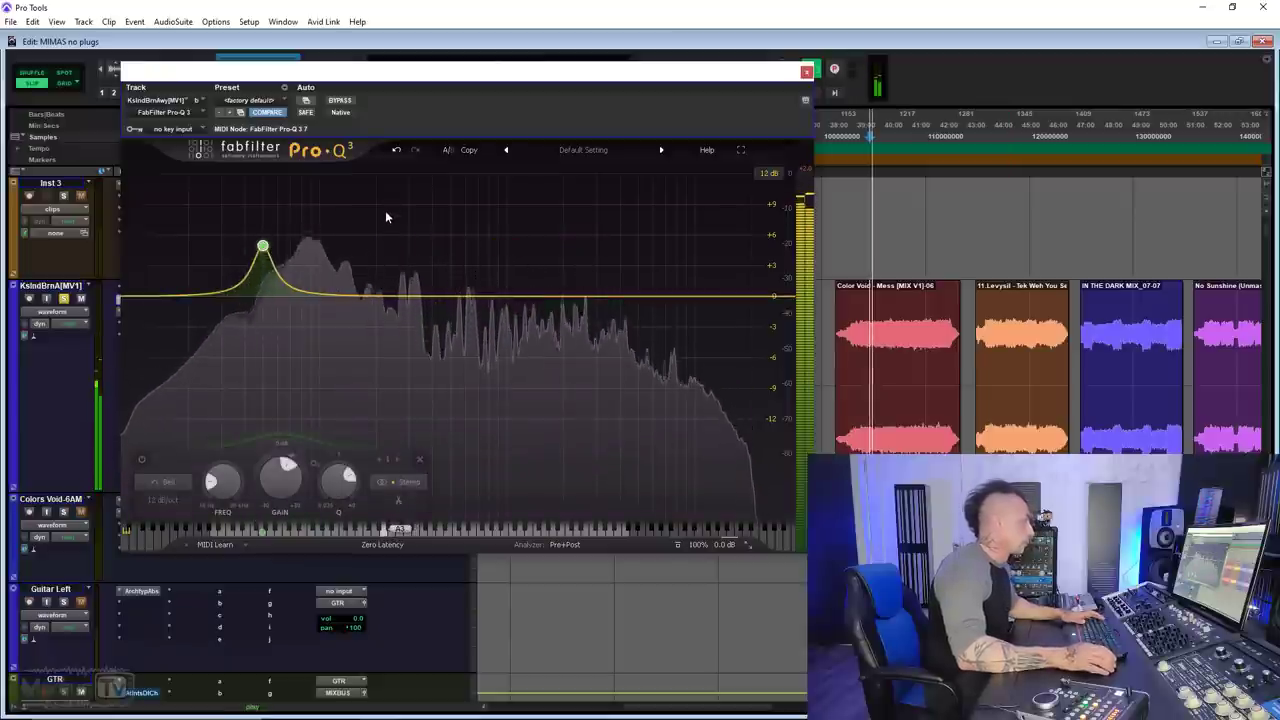
key("space")
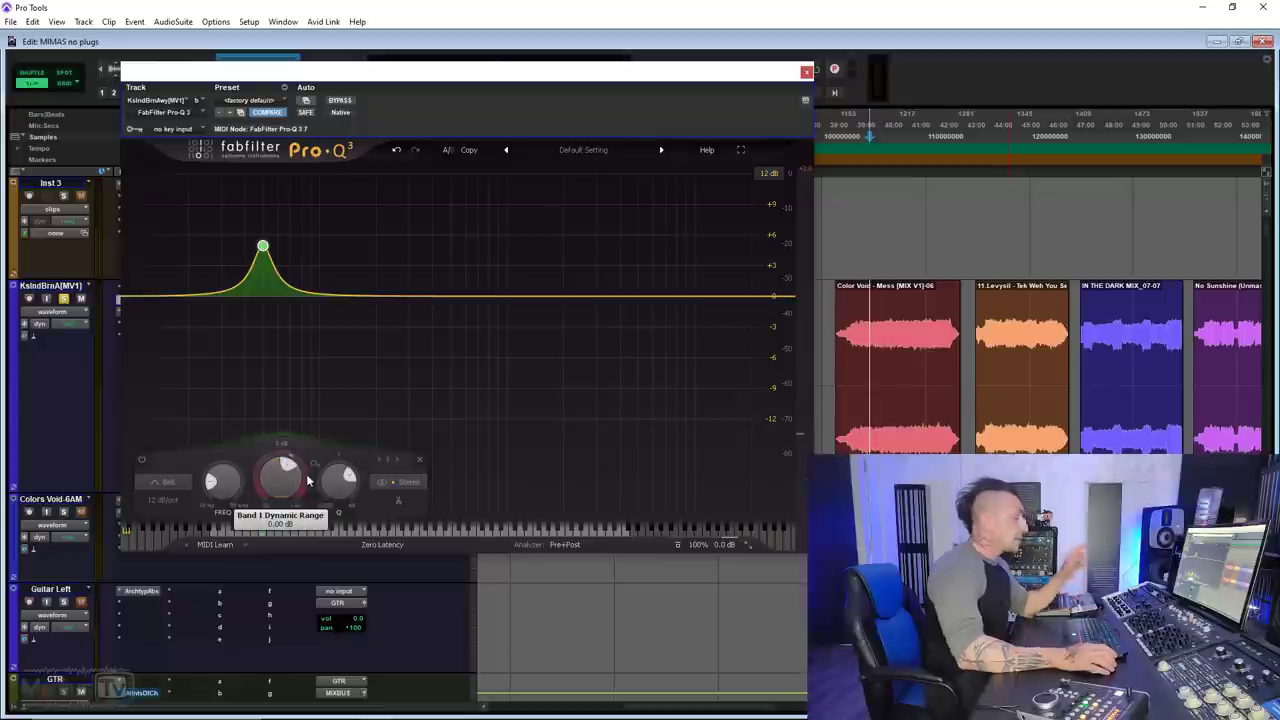
Compare playback with the band's gain at 0 dB and with a 5 dB boost shifted lower in frequency
double_click(291, 483)
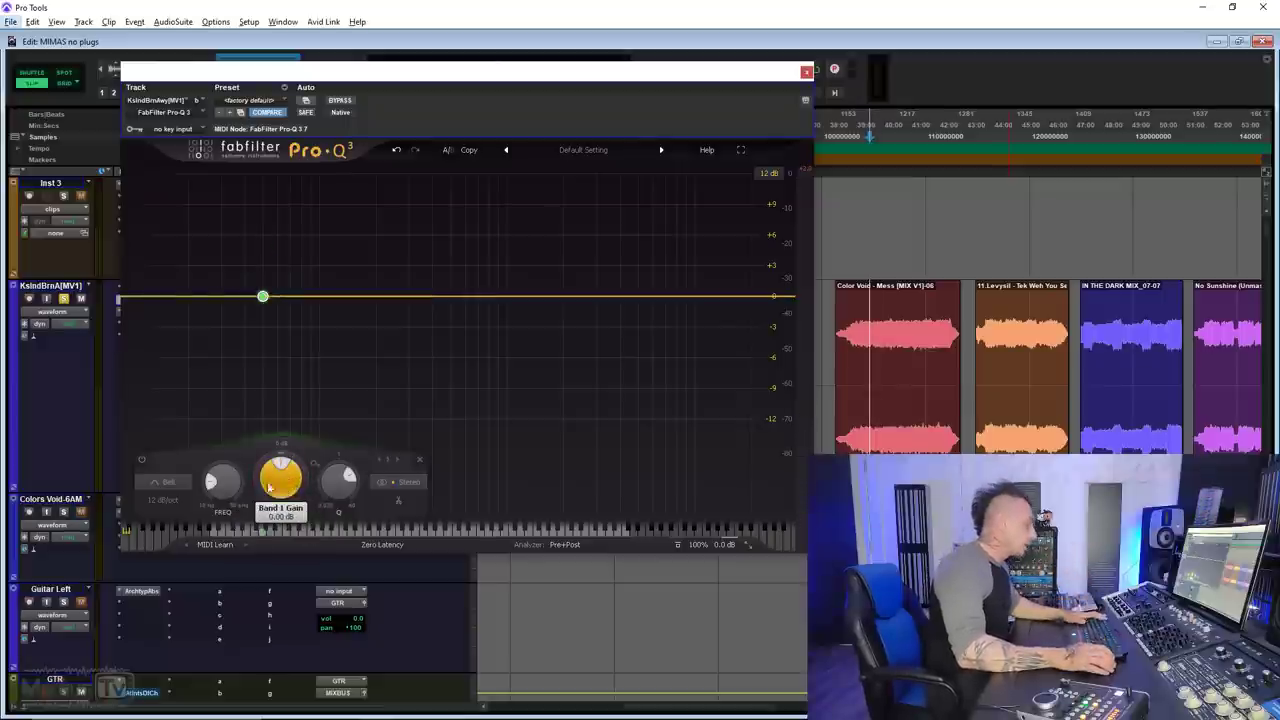
key("space")
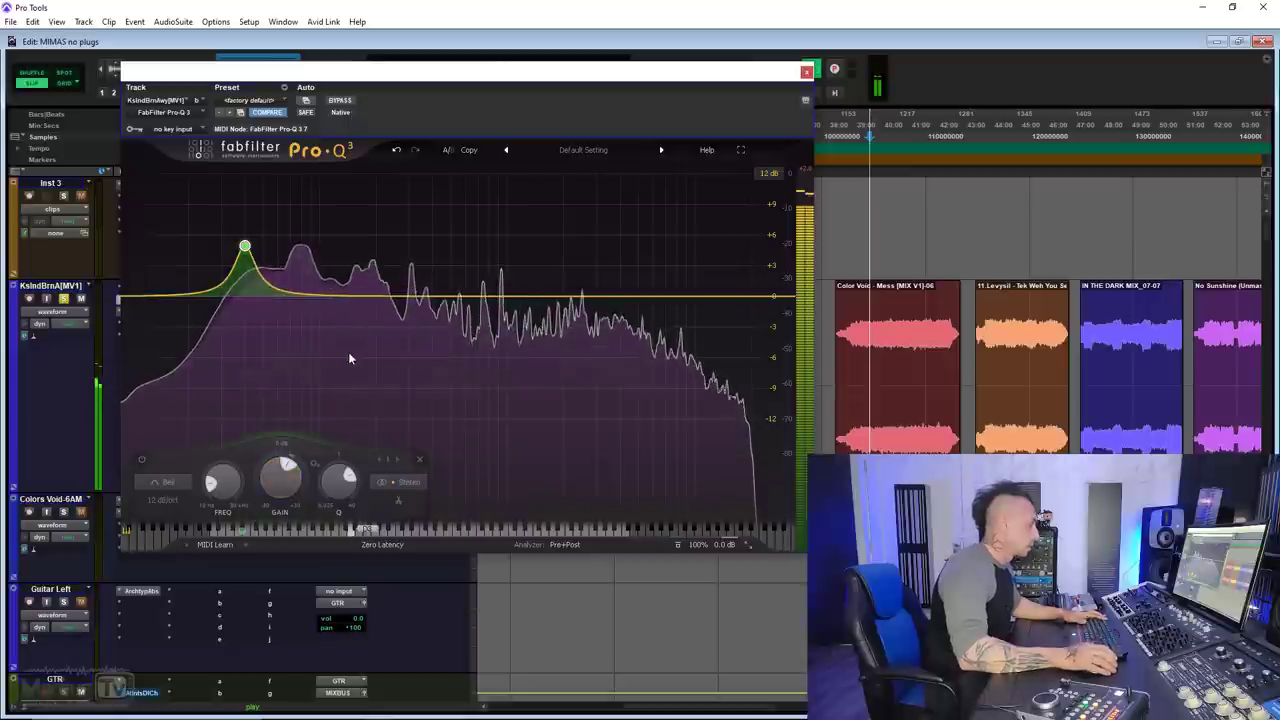
key("space")
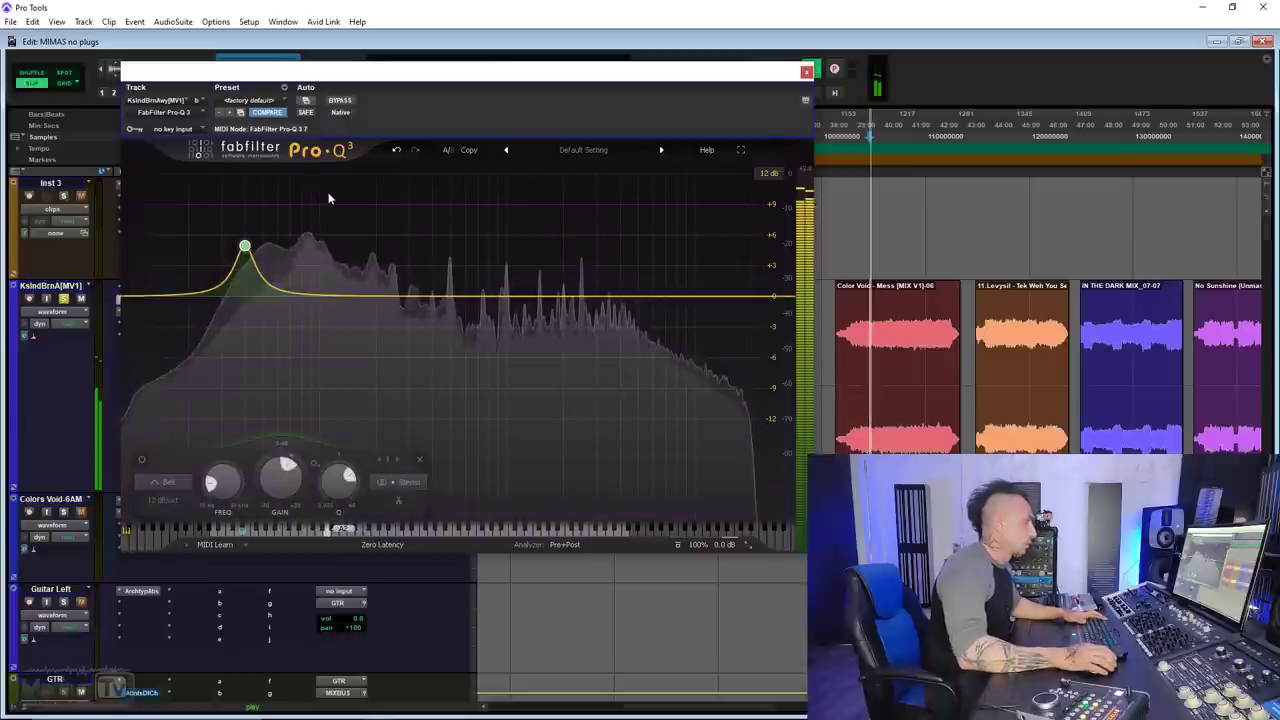
key("space")
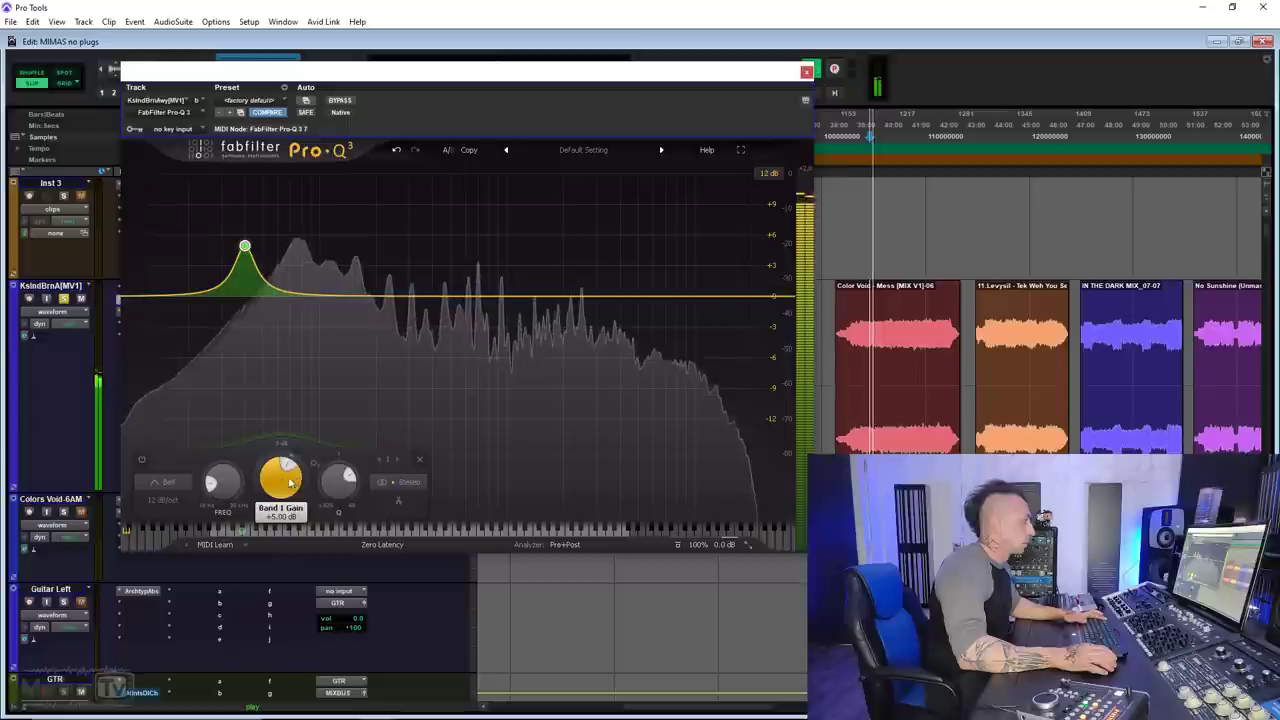
key("space")
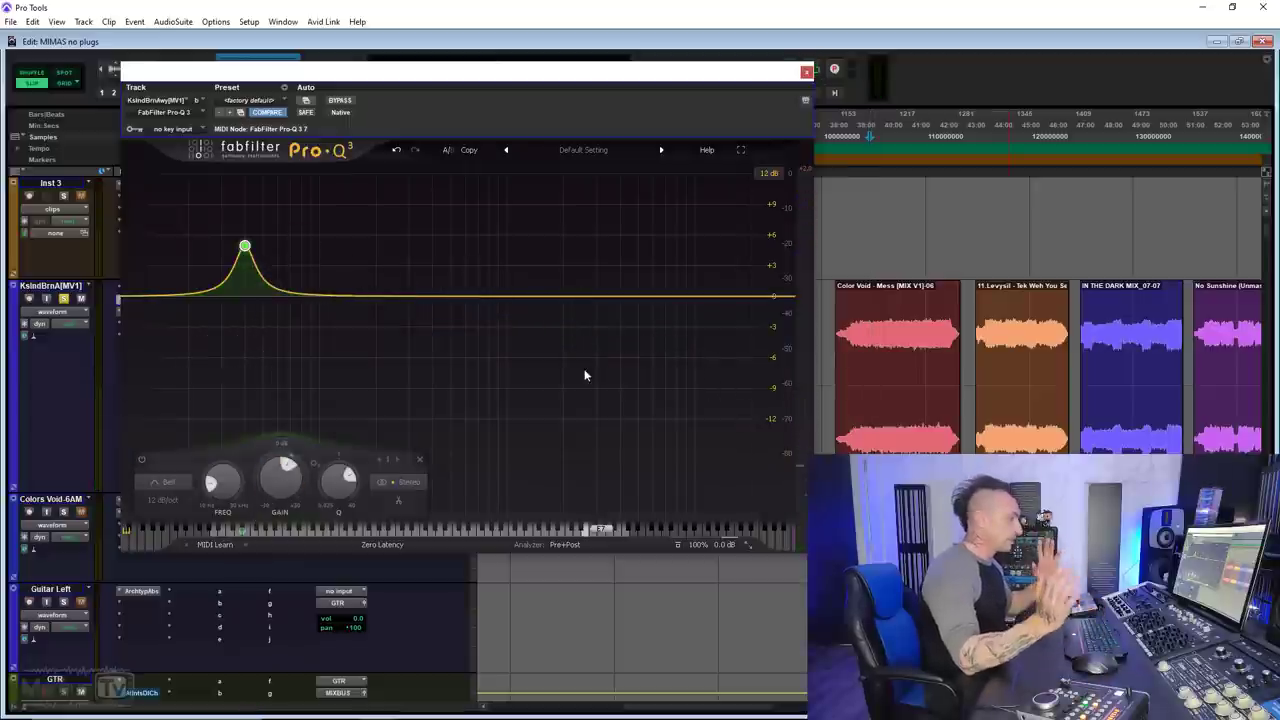
Set the boosted band's frequency to 45 Hz, widen its Q to about 3, and audition the result
double_click(229, 484)
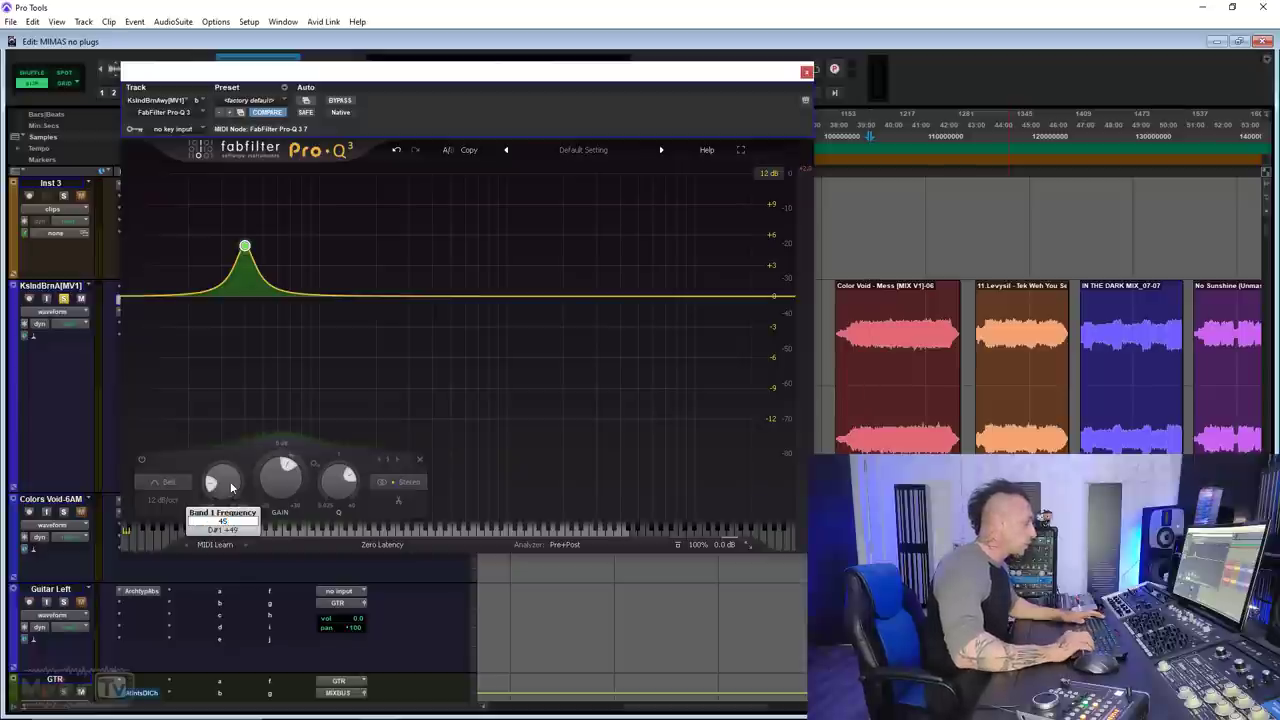
key("Return")
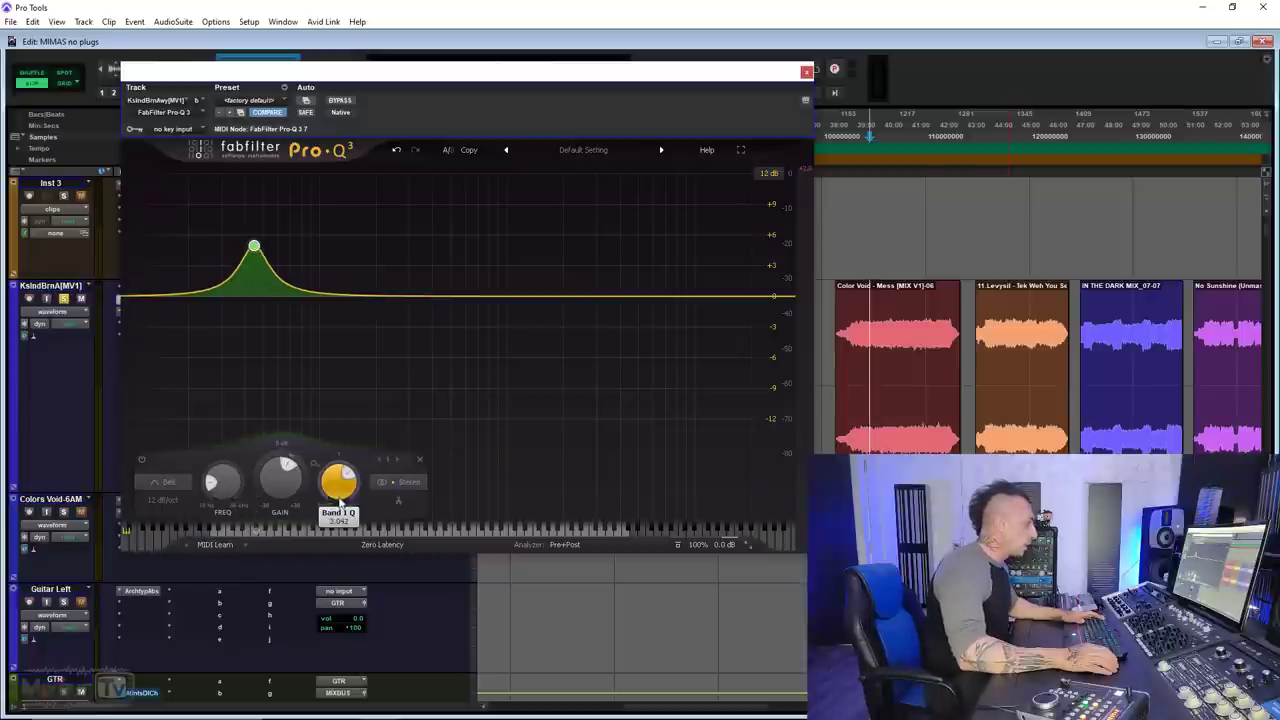
key("space")
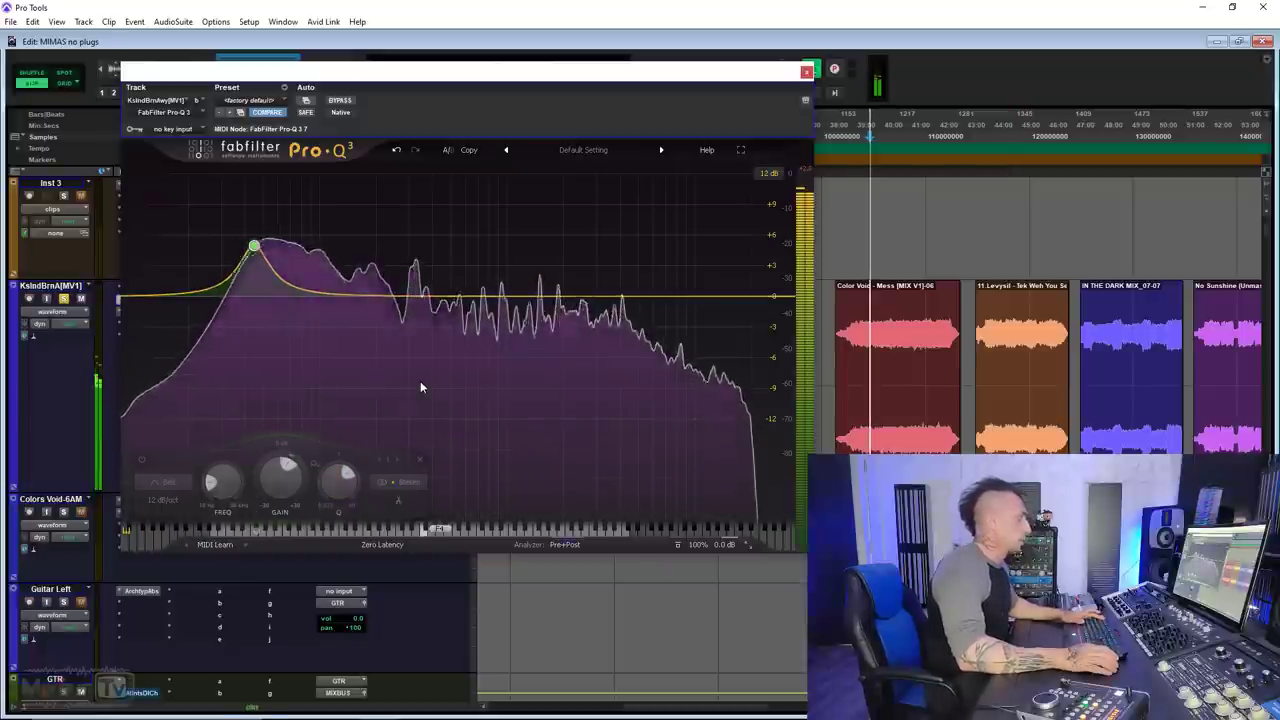
mouse_move(426, 376)
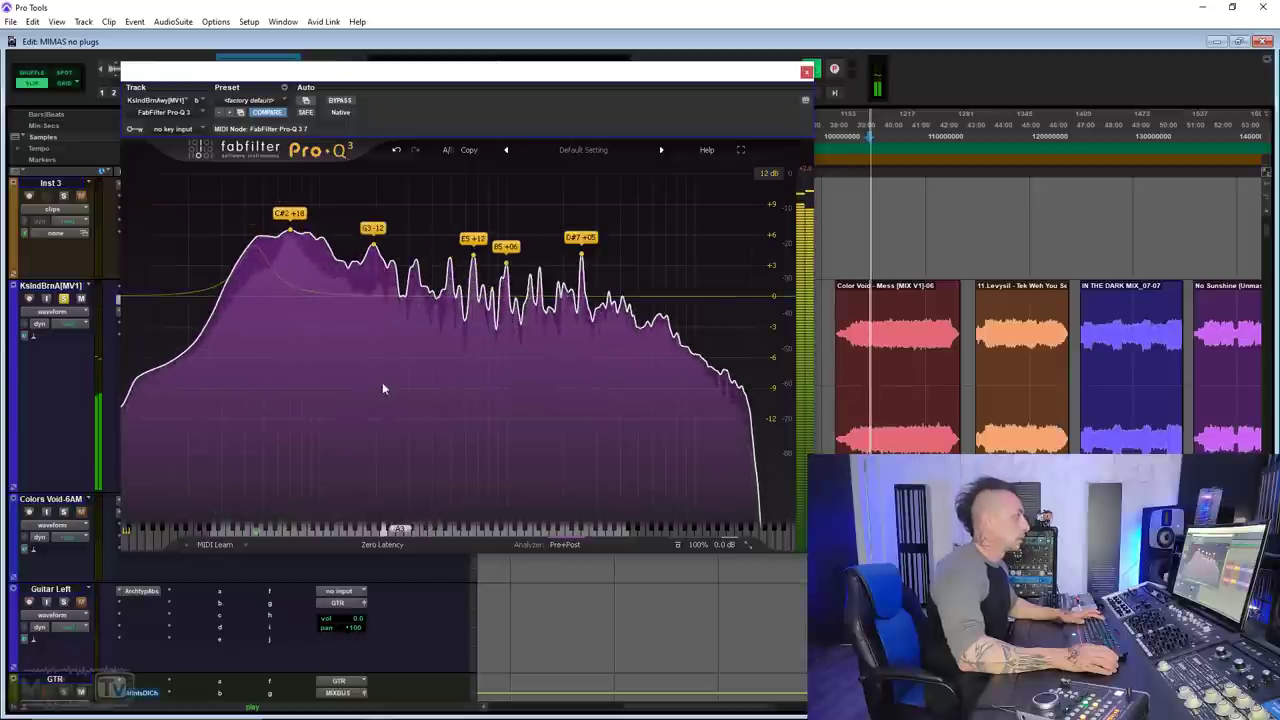
key("space")
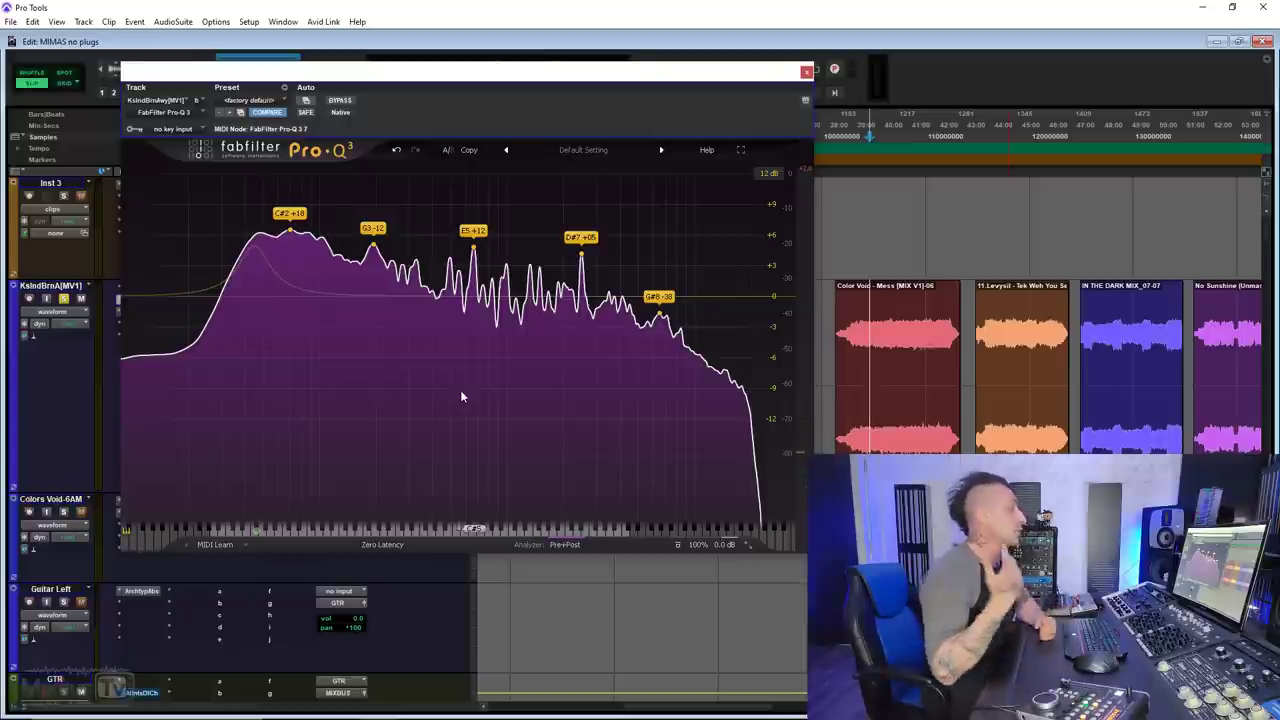